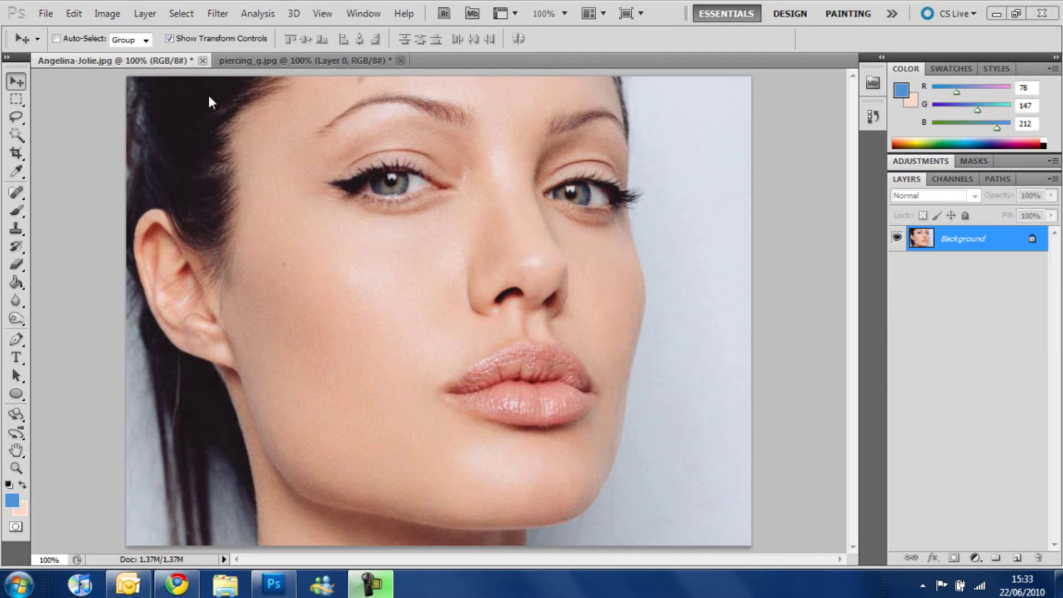
# Copy the piercing from piercing_g.jpg into the portrait, scaled to 58.59% width and 48% height, over the outer end of the eyebrow above the ear-side eye.
pyautogui.click(307, 61)
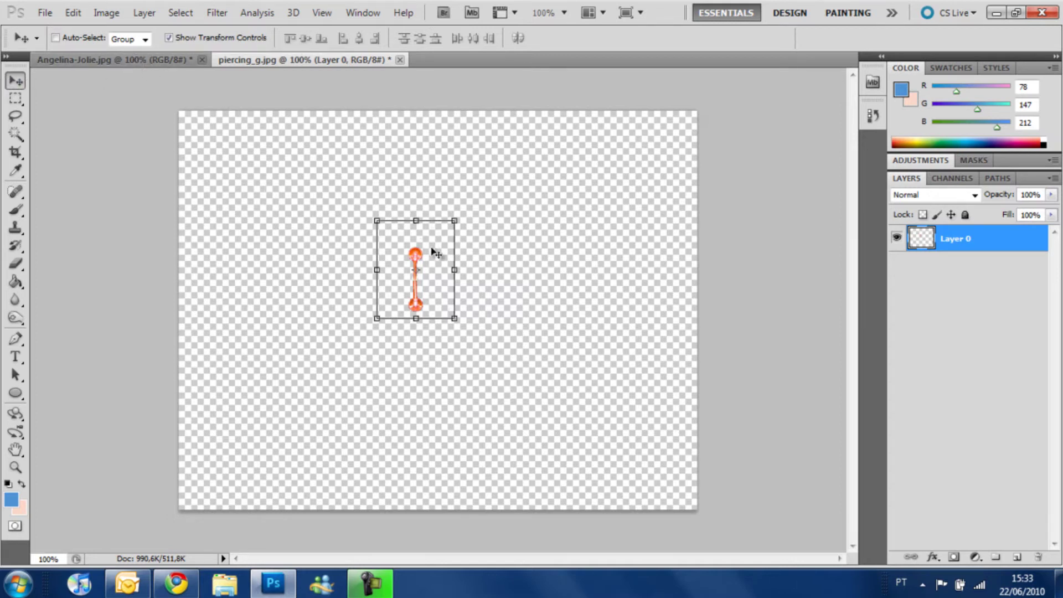
pyautogui.moveTo(435, 254); pyautogui.dragTo(355, 121)
pyautogui.moveTo(380, 84); pyautogui.dragTo(347, 103)
pyautogui.press('Left')
pyautogui.press('Left')
pyautogui.press('Down')
pyautogui.press('Down')
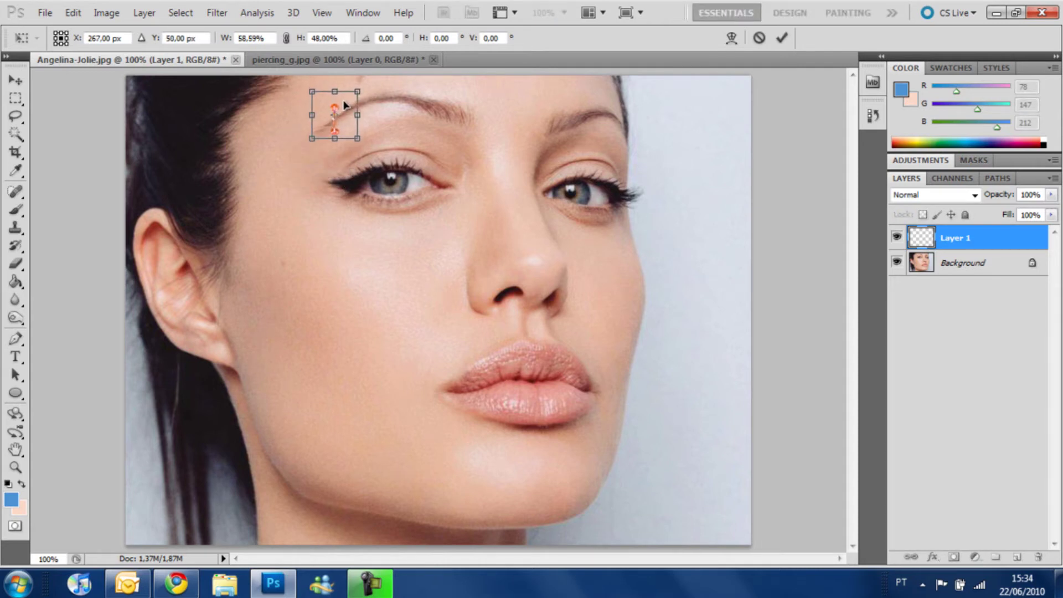
pyautogui.click(15, 81)
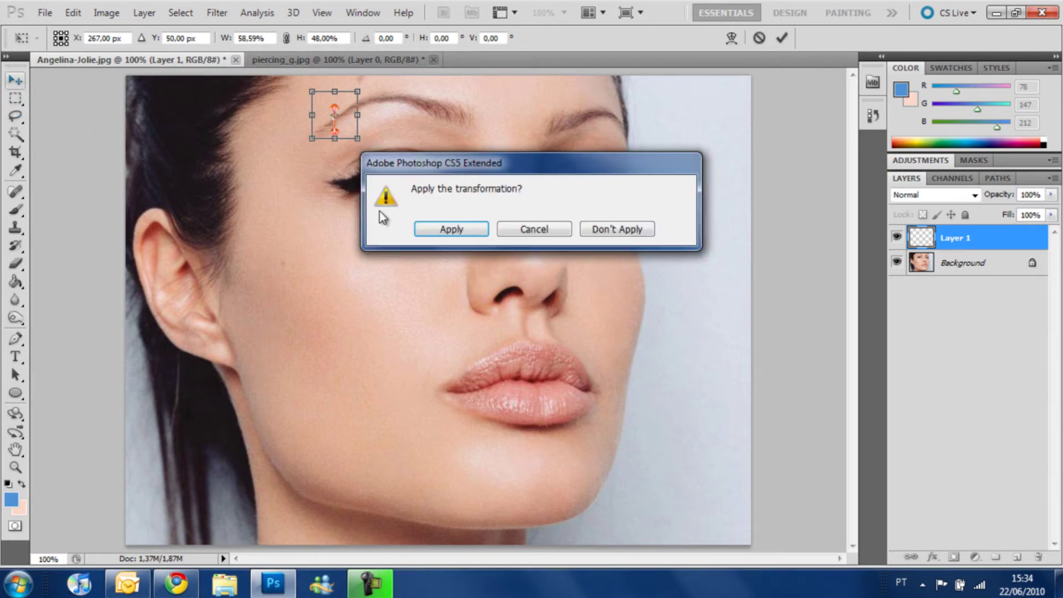
pyautogui.click(423, 230)
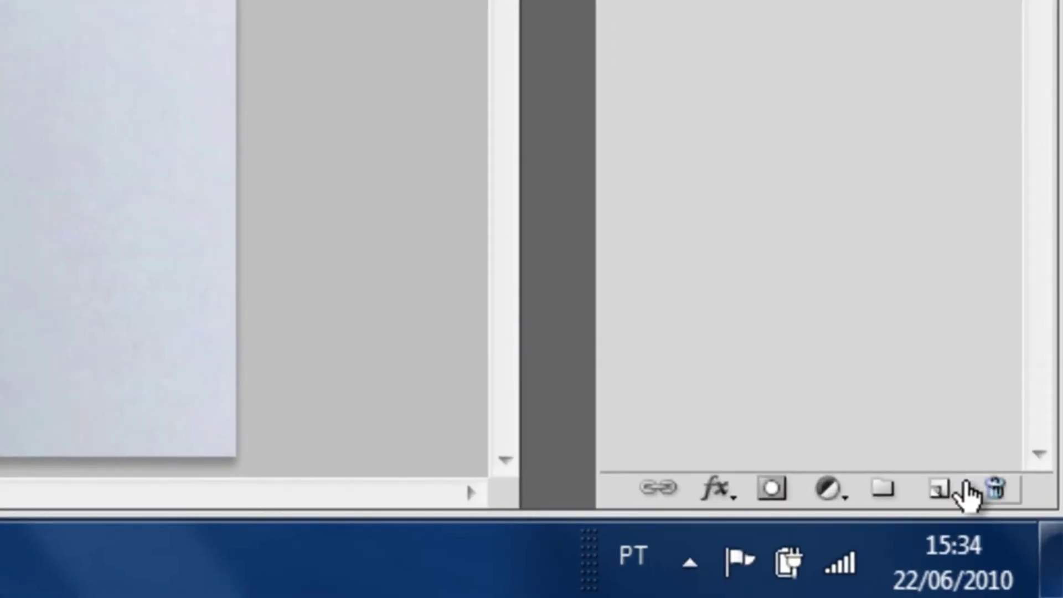
# Add a layer above the piercing and clone eyebrow sampled from the Background over the piercing's bar with a size 10 Clone Stamp.
pyautogui.click(940, 490)
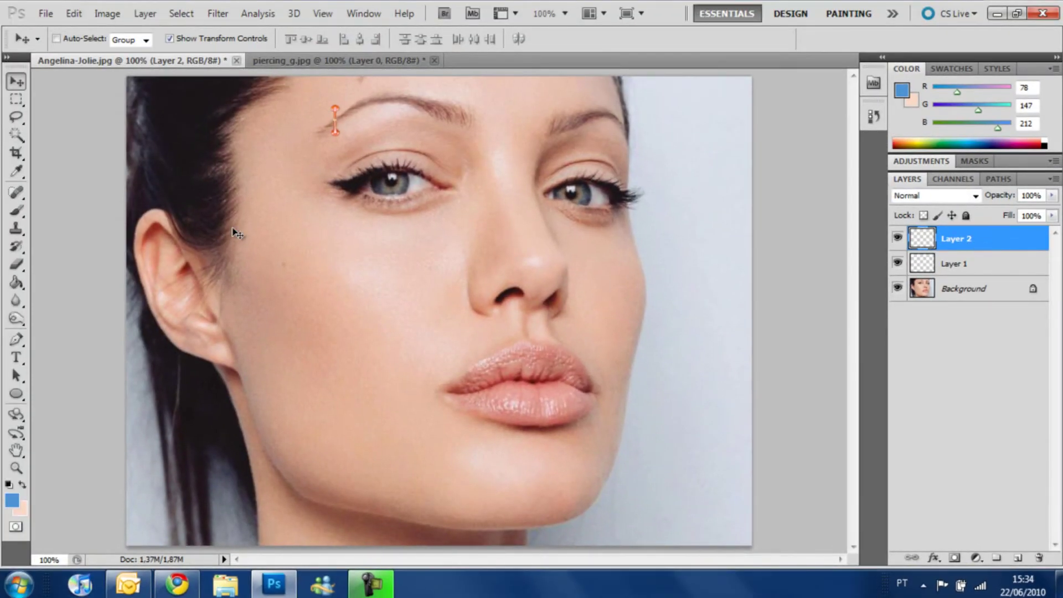
pyautogui.click(15, 118)
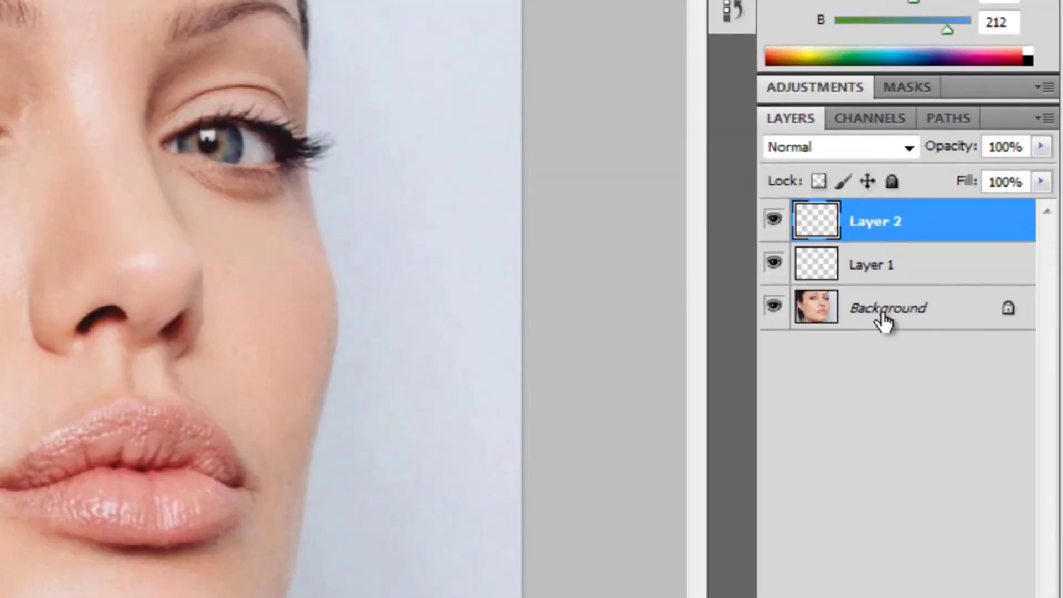
pyautogui.click(961, 299)
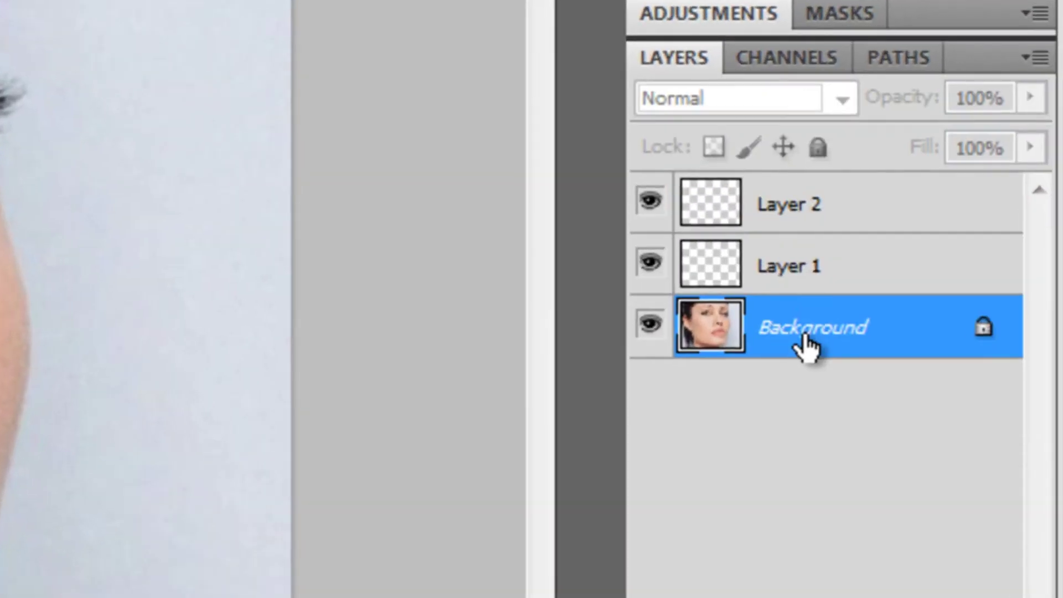
pyautogui.press('s')
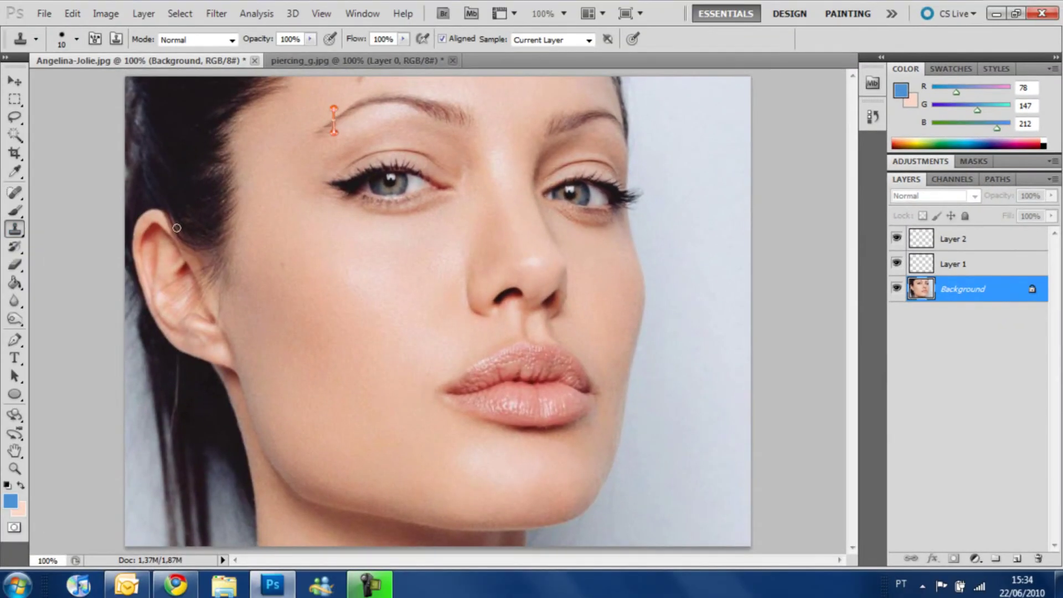
pyautogui.keyDown('alt'); pyautogui.click(337, 119); pyautogui.keyUp('alt')
pyautogui.click(957, 238)
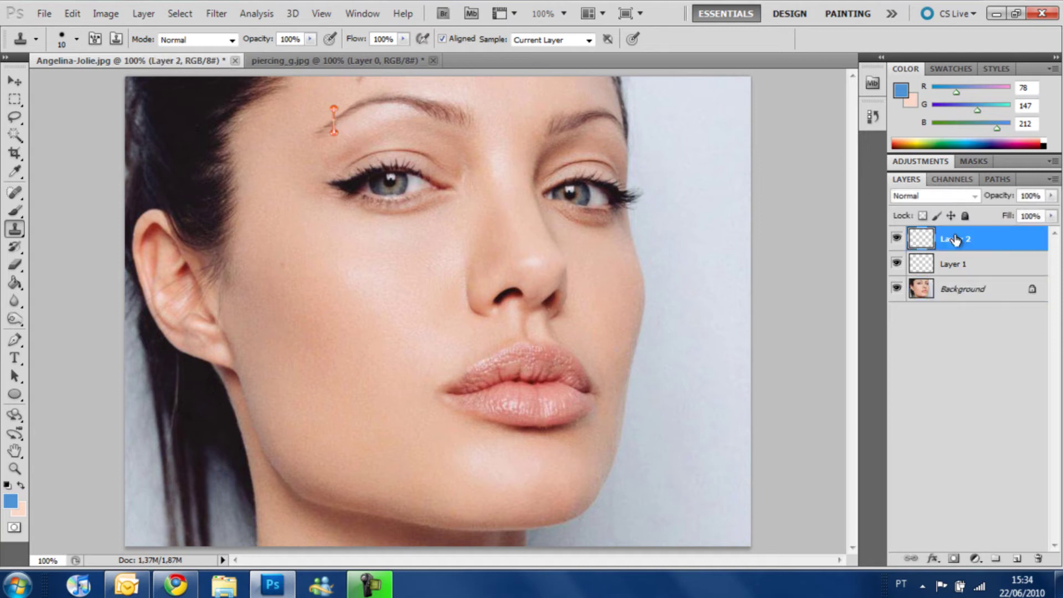
pyautogui.click(333, 120)
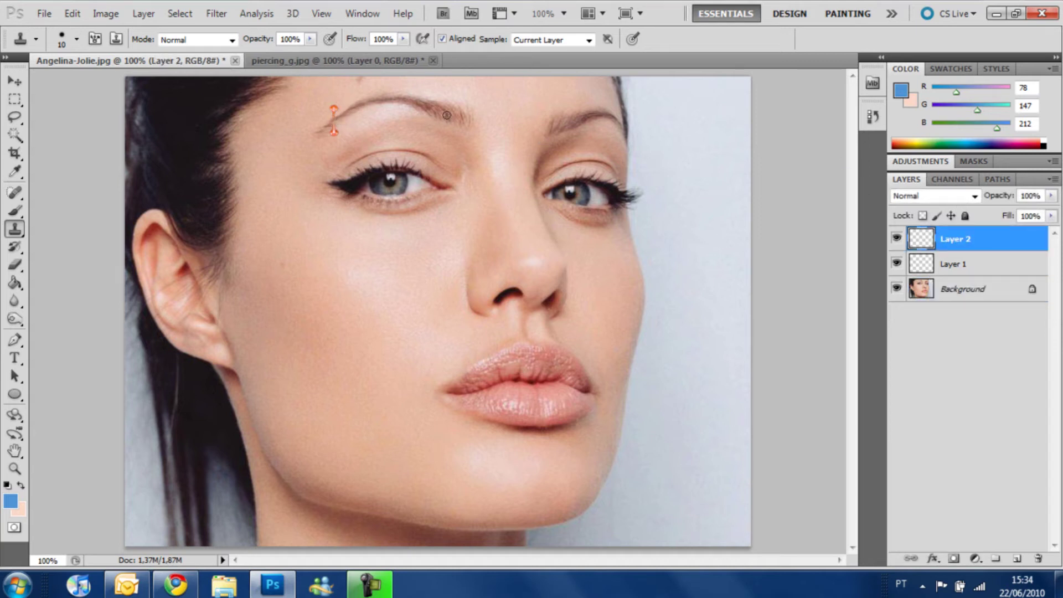
# Resample the eyebrow on the Background layer and clone more of it on Layer 2 to cover the rest of the piercing's bar.
pyautogui.click(987, 290)
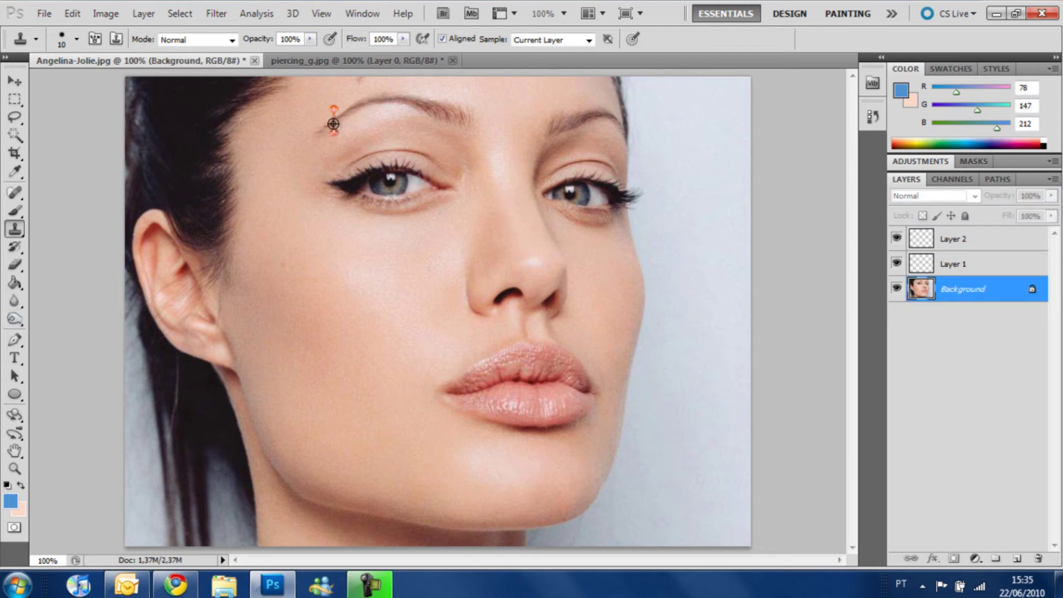
pyautogui.click(950, 241)
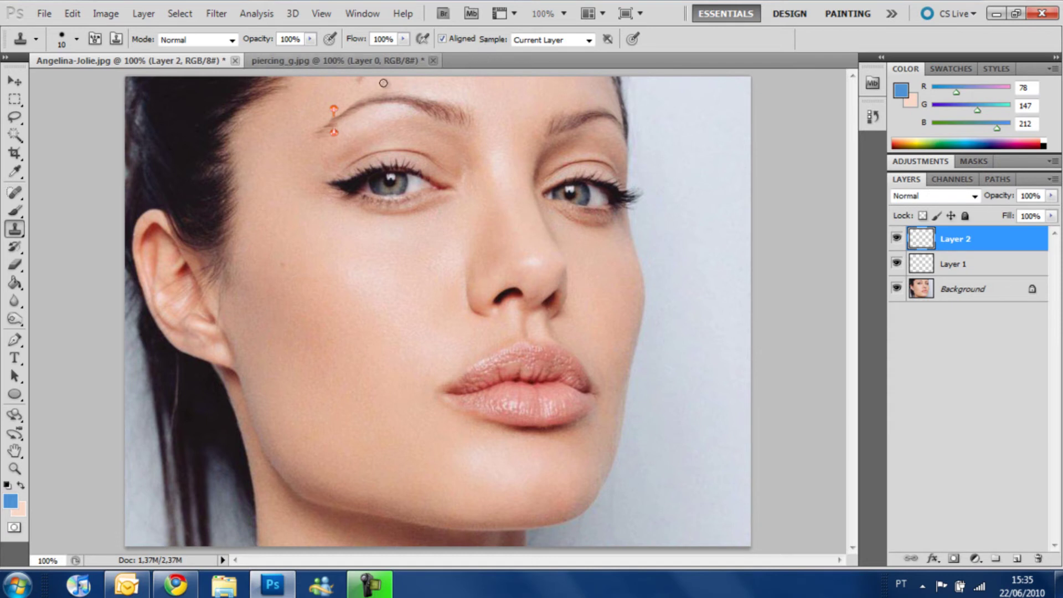
pyautogui.click(911, 289)
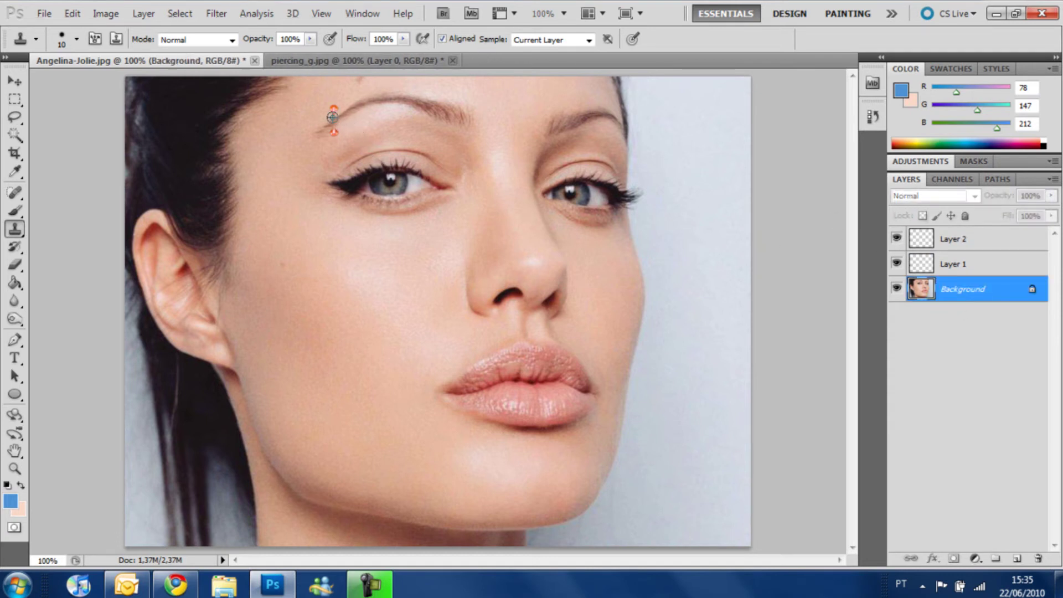
pyautogui.click(957, 244)
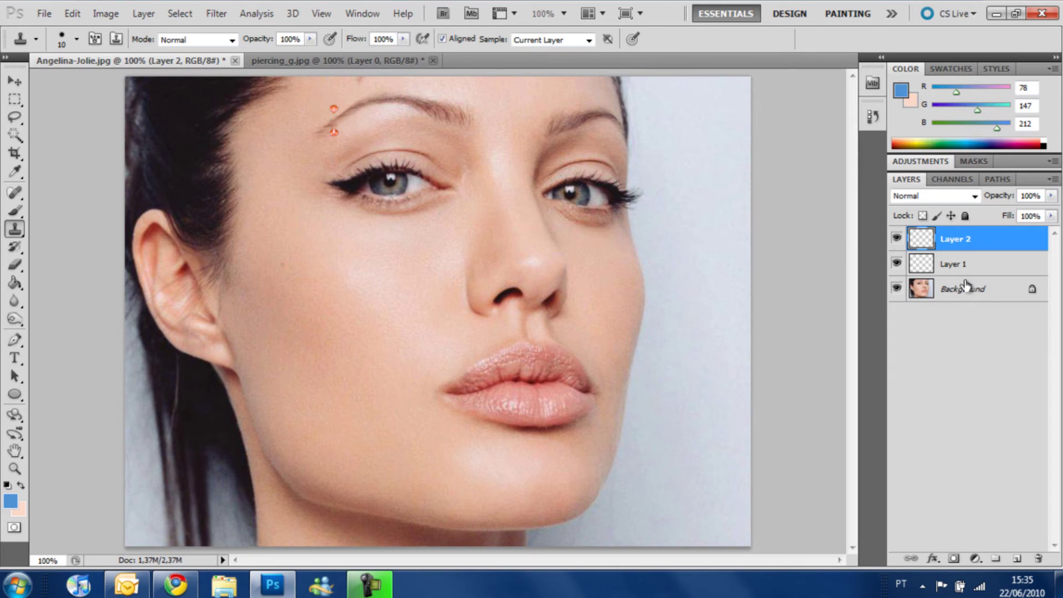
# Darken the piercing on Layer 1 with the Burn tool, using the Midtones range and 50% exposure.
pyautogui.click(1000, 269)
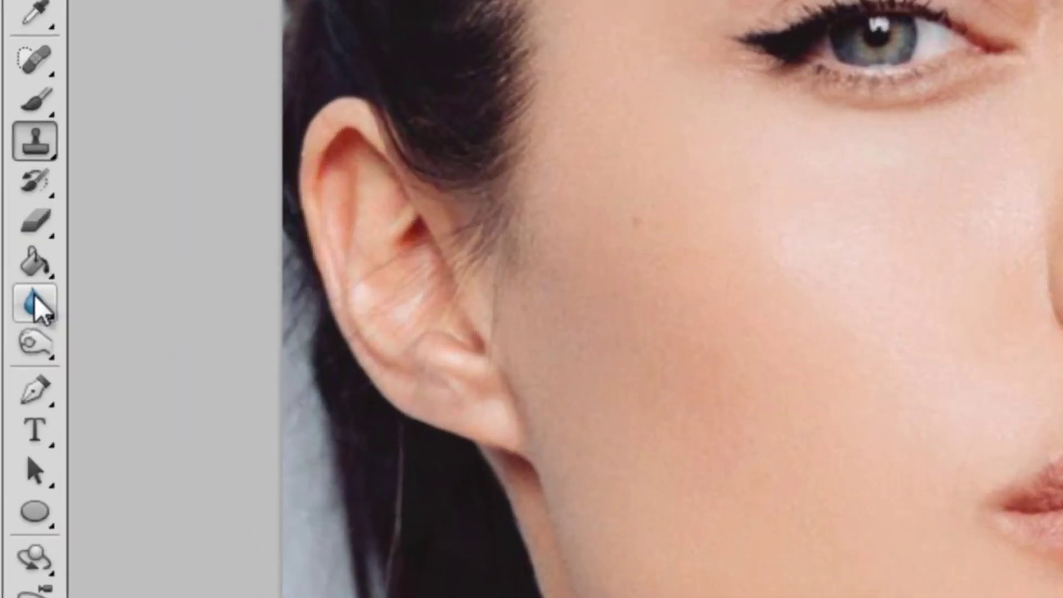
pyautogui.moveTo(31, 303); pyautogui.dragTo(146, 302)
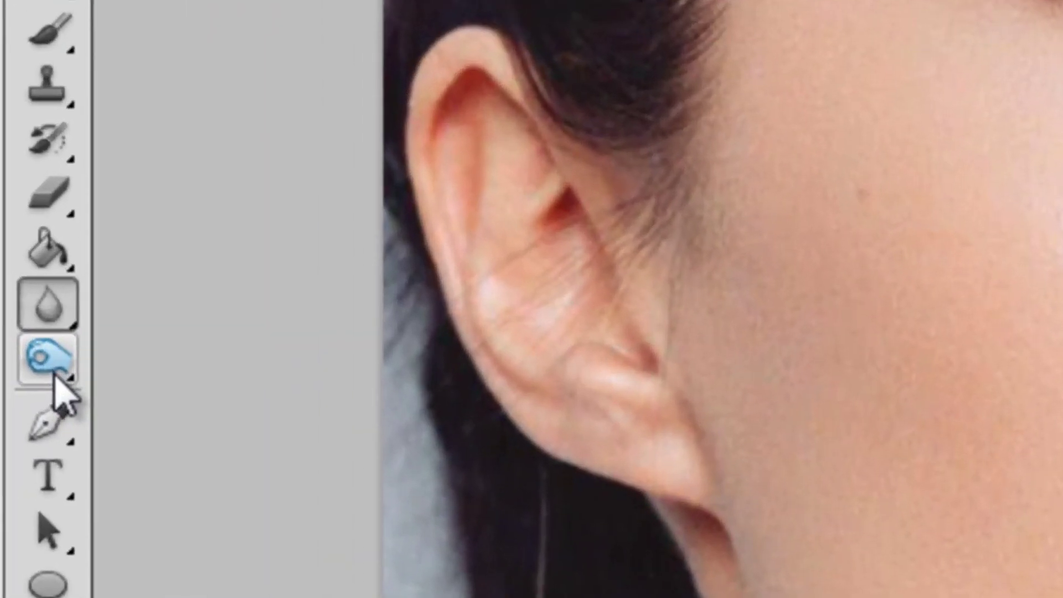
pyautogui.click(15, 324)
pyautogui.click(250, 401)
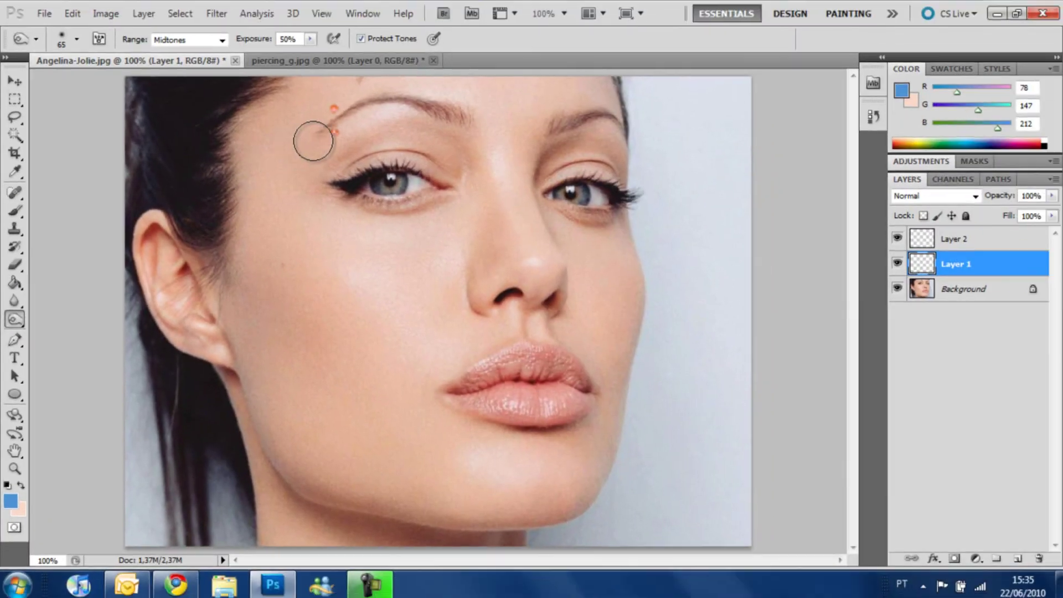
pyautogui.moveTo(335, 134); pyautogui.dragTo(335, 119)
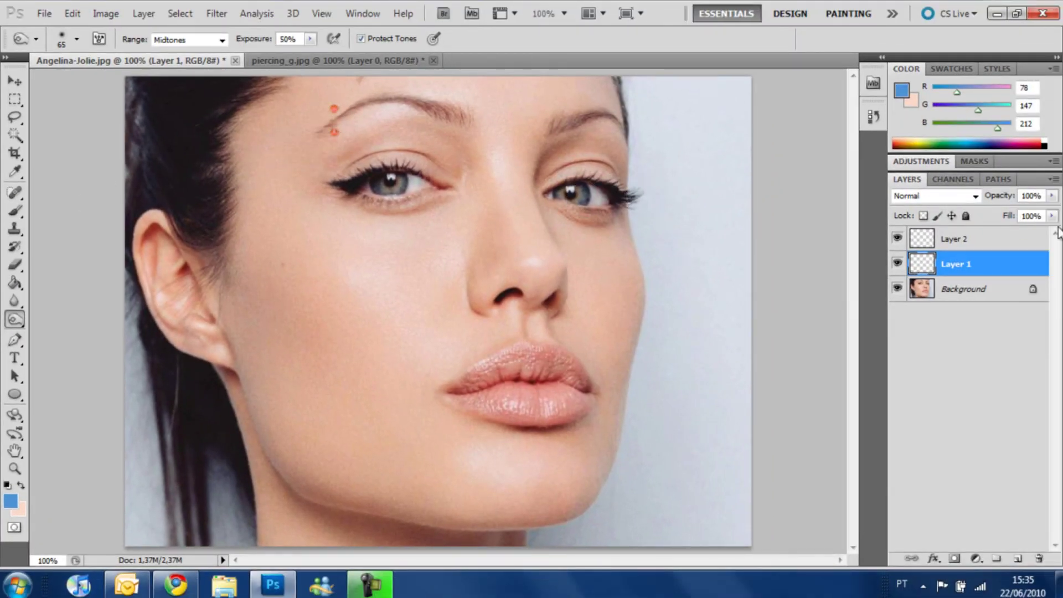
# Set the piercing layer's opacity to 90%.
pyautogui.click(1052, 197)
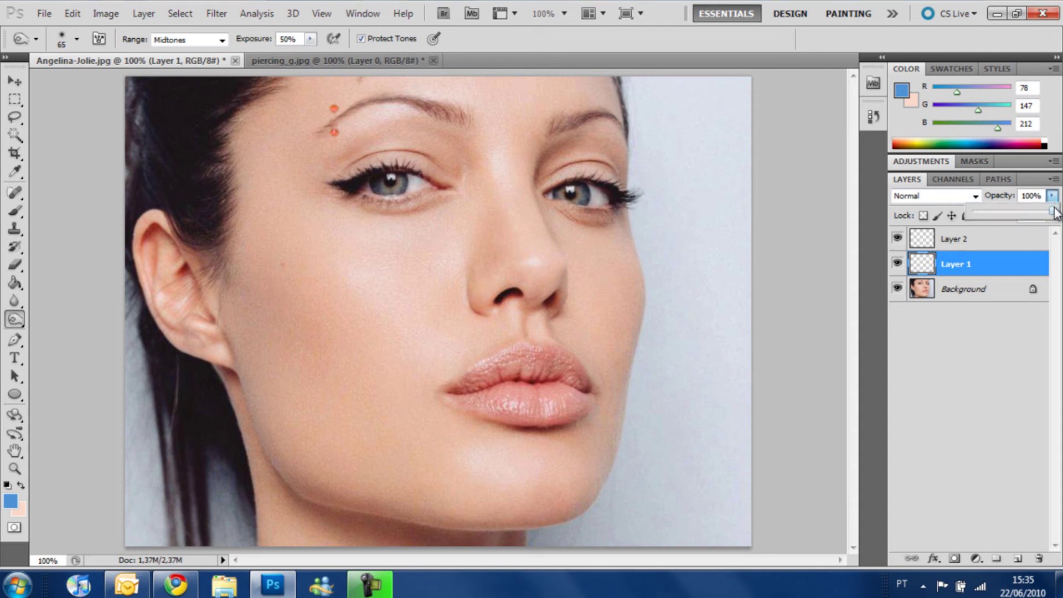
pyautogui.moveTo(1054, 214); pyautogui.dragTo(1046, 211)
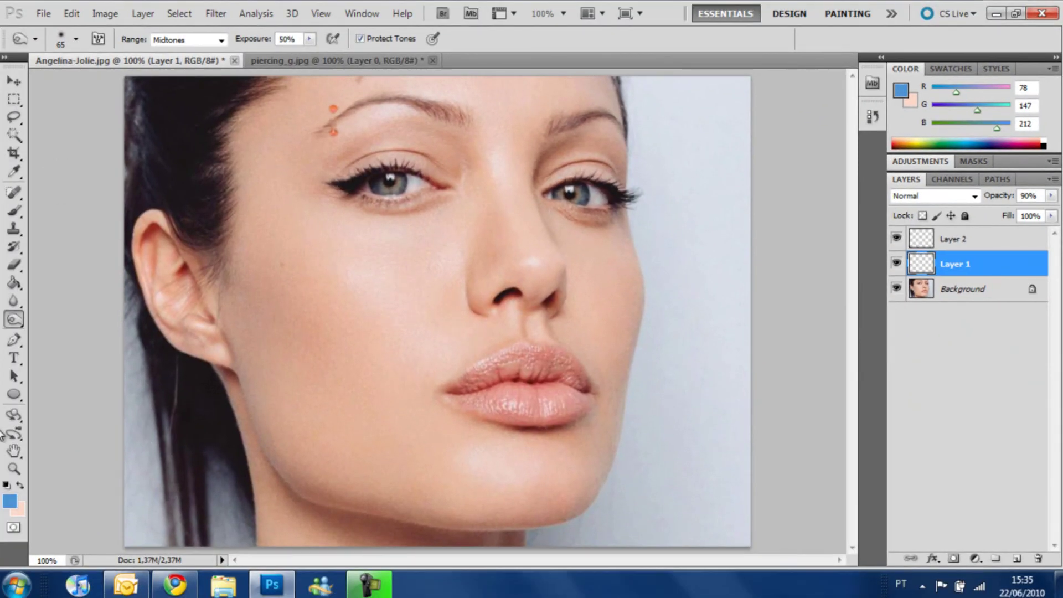
pyautogui.click(14, 469)
pyautogui.click(71, 38)
pyautogui.click(249, 122)
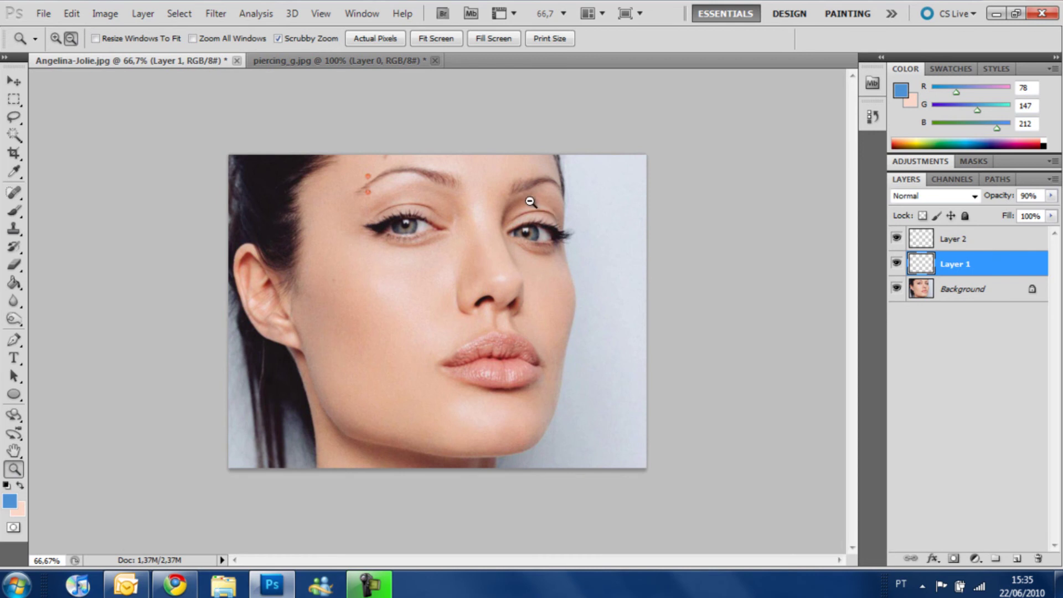